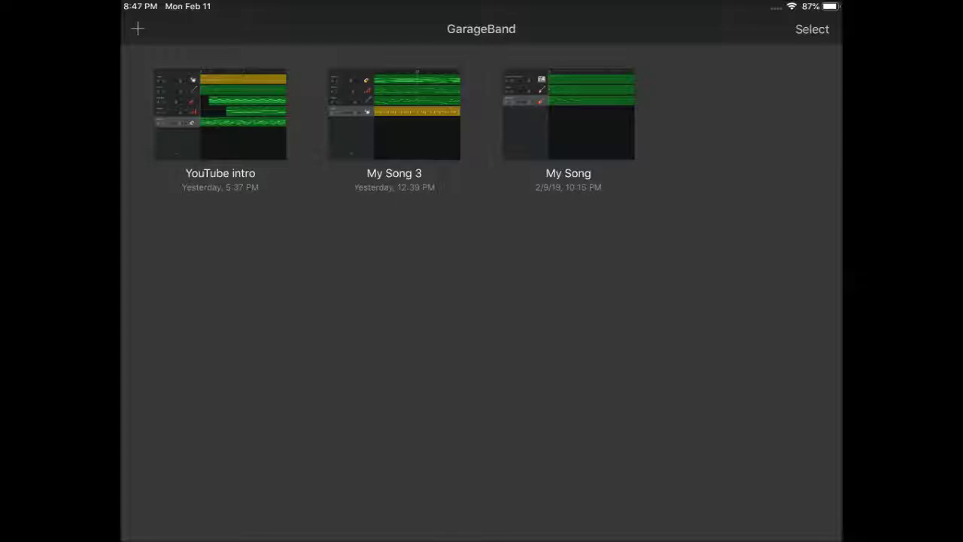
Step: Pick the YouTube intro song in GarageBand's song browser and bring up its Share options
{"action": "left_click", "coordinate": [812, 28]}
{"action": "left_click", "coordinate": [219, 115]}
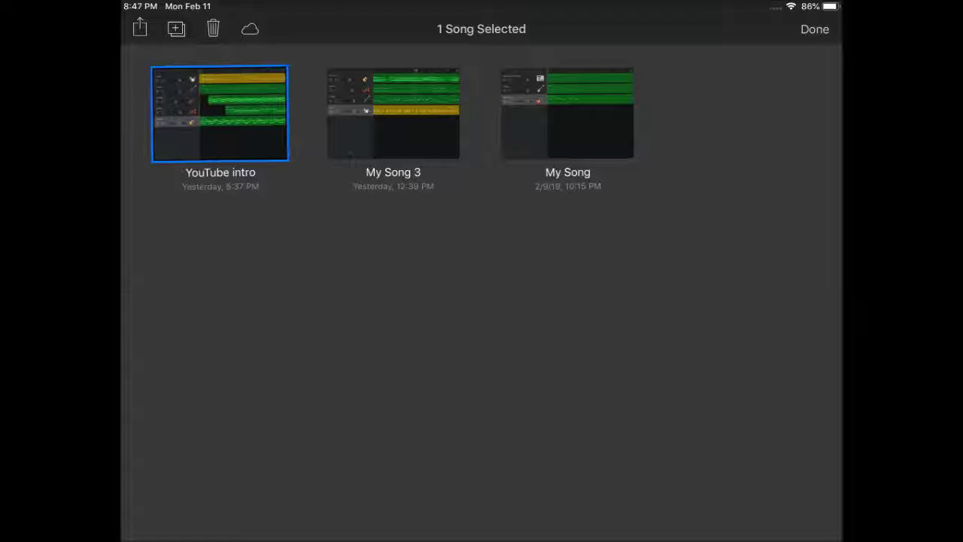
{"action": "left_click", "coordinate": [139, 28]}
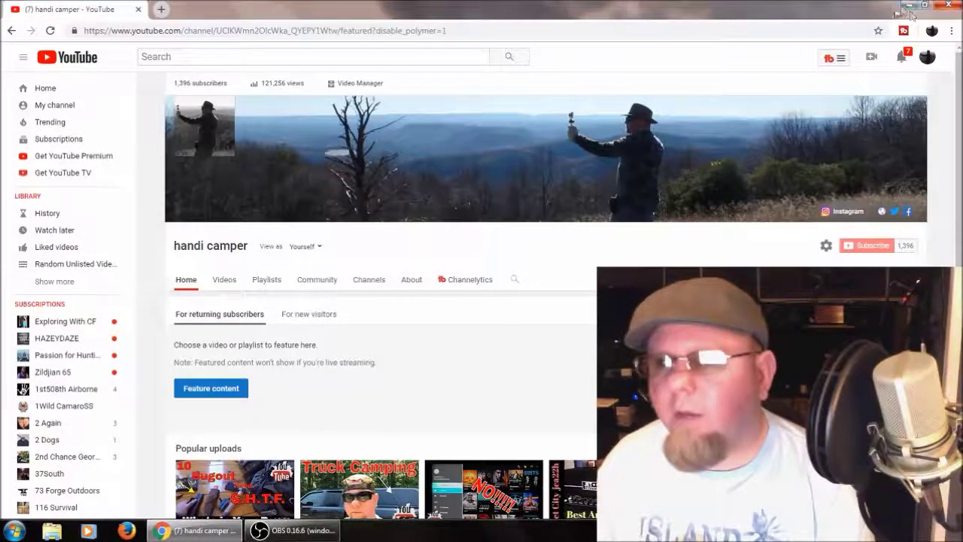
Step: Minimize Chrome, select YouTube intro.m4a on the desktop, and launch Audacity from its shortcut
{"action": "left_click", "coordinate": [907, 9]}
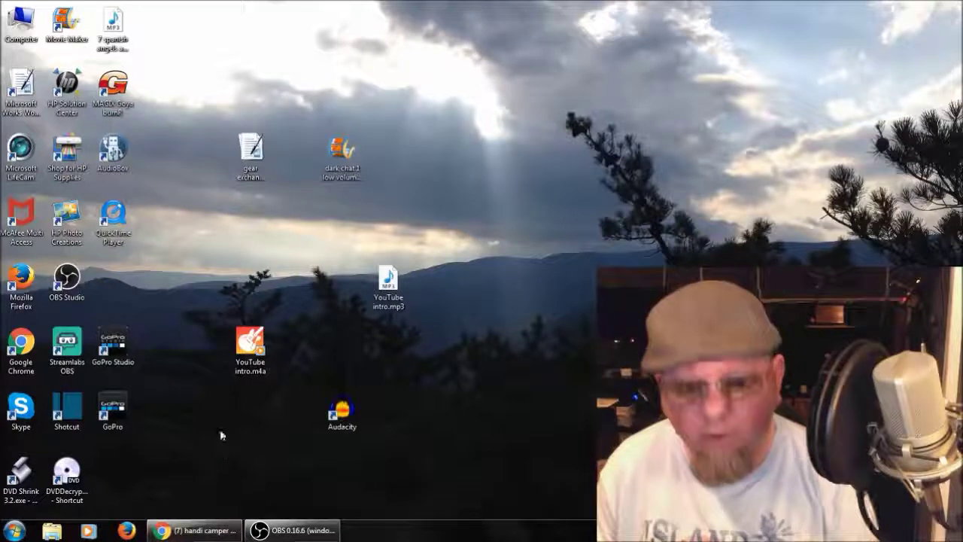
{"action": "left_click", "coordinate": [251, 352]}
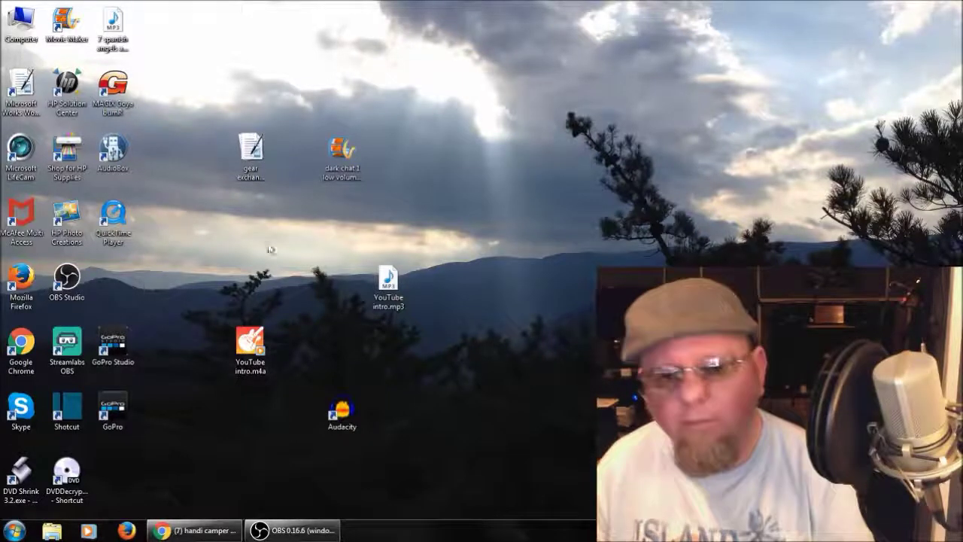
{"action": "double_click", "coordinate": [340, 412]}
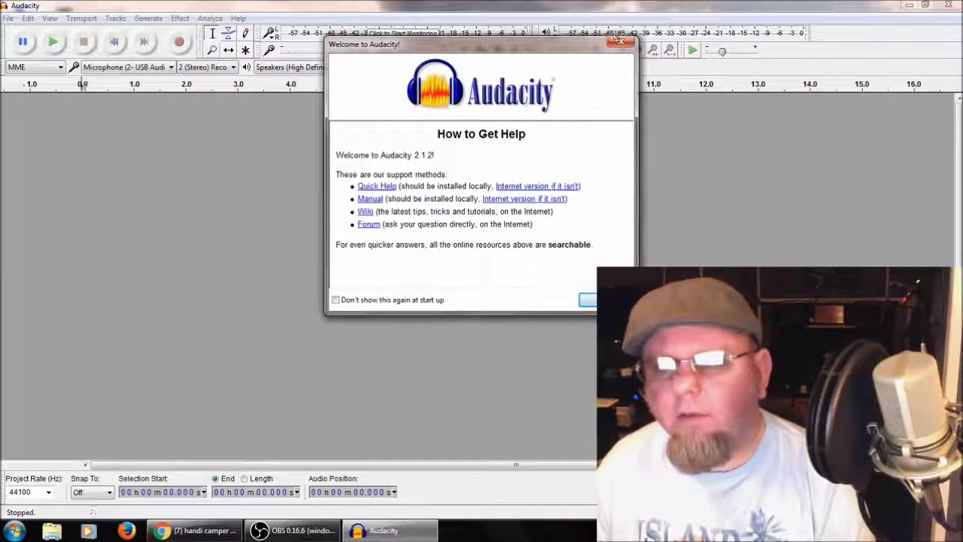
Step: Dismiss the Welcome to Audacity dialog and look through the File menu without choosing anything
{"action": "left_click", "coordinate": [621, 44]}
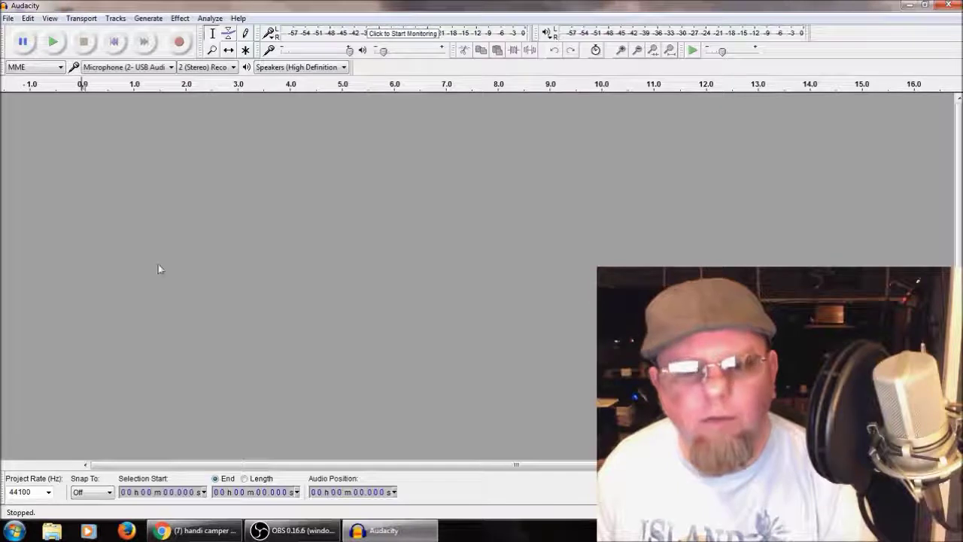
{"action": "left_click", "coordinate": [7, 18]}
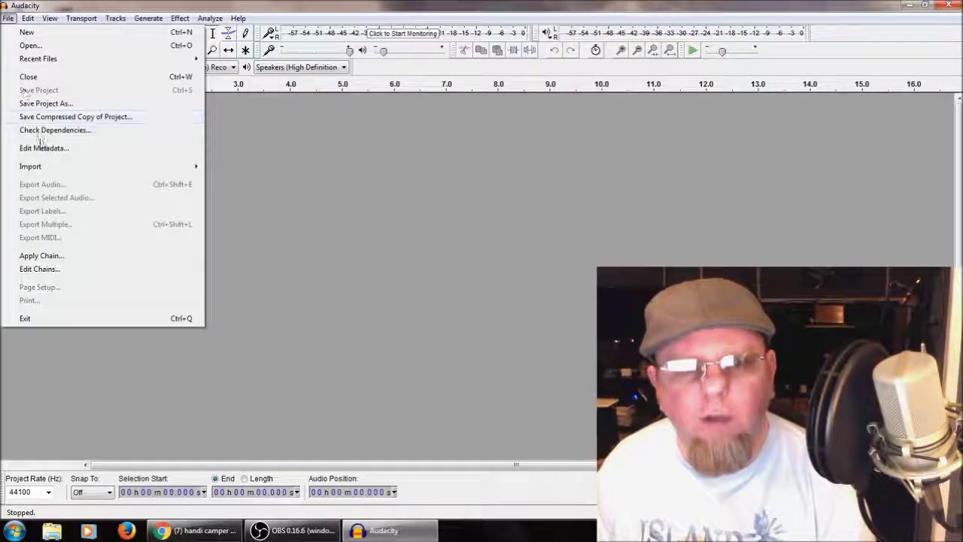
{"action": "left_click", "coordinate": [290, 202]}
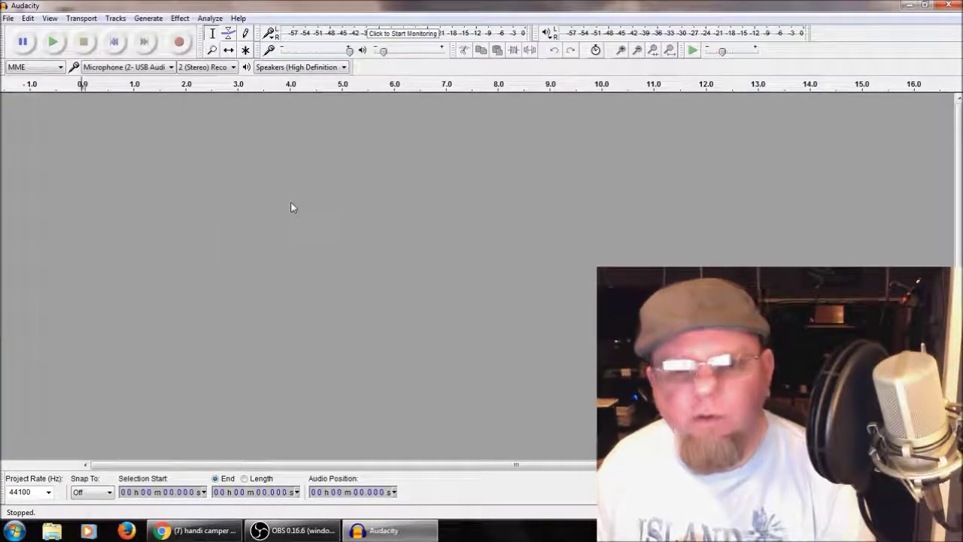
Step: Open Edit > Preferences at the Libraries page to check the LAME and FFmpeg versions
{"action": "left_click", "coordinate": [27, 18]}
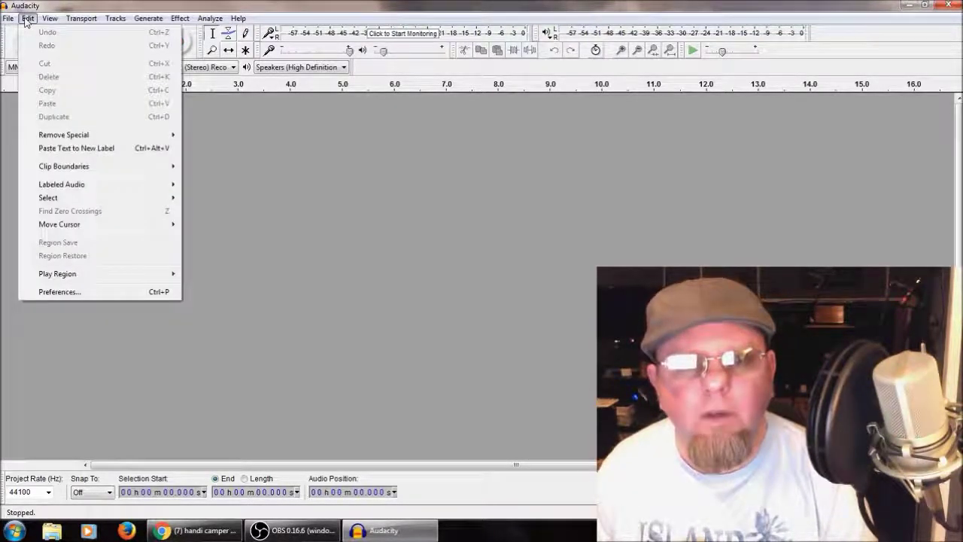
{"action": "left_click", "coordinate": [58, 291]}
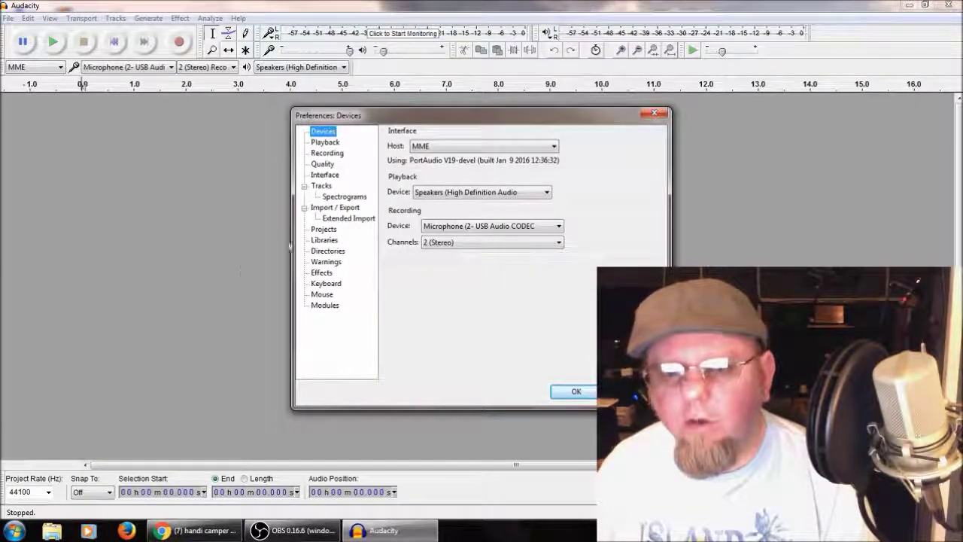
{"action": "left_click", "coordinate": [323, 240]}
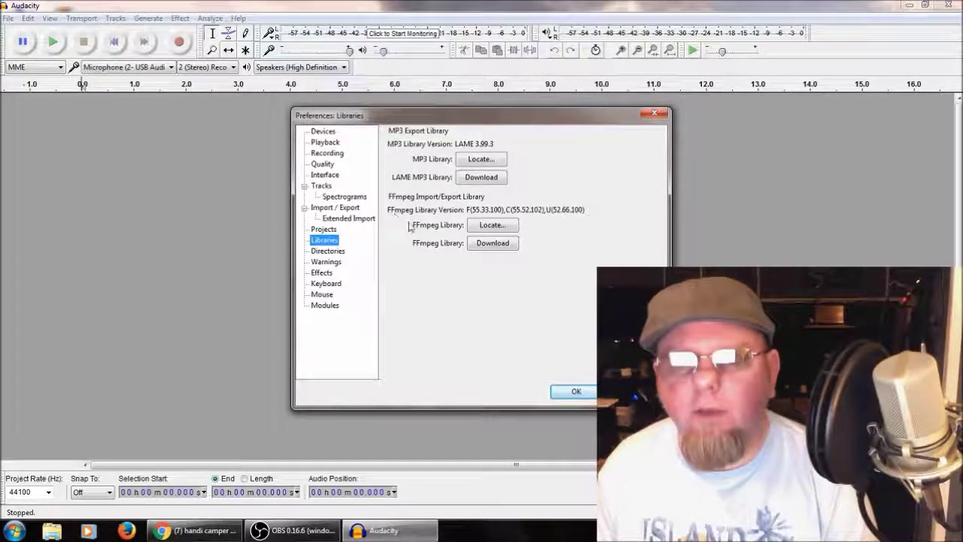
Step: Follow FFmpeg Library Download help to the Windows installation section and its external download page
{"action": "left_click", "coordinate": [478, 246]}
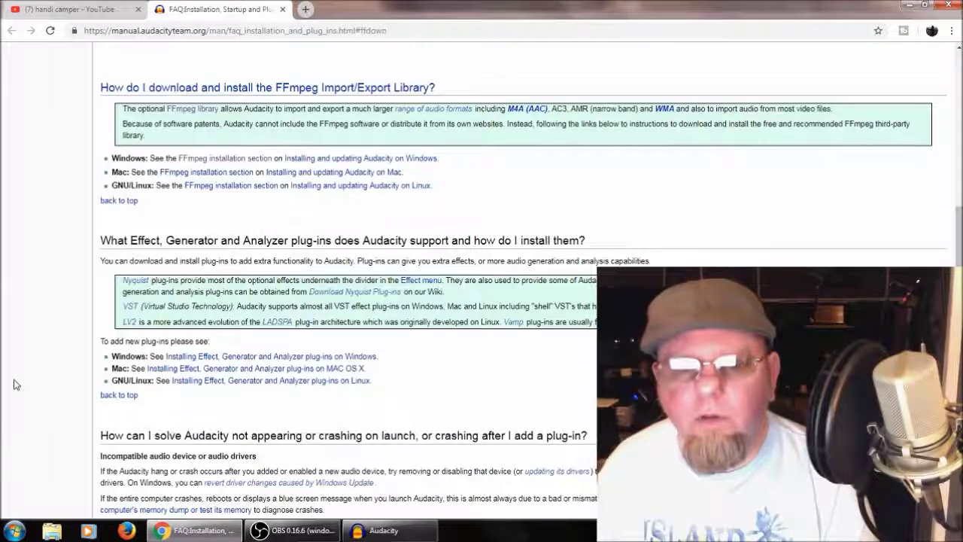
{"action": "scroll", "coordinate": [23, 382], "scroll_direction": "up", "scroll_amount": 2}
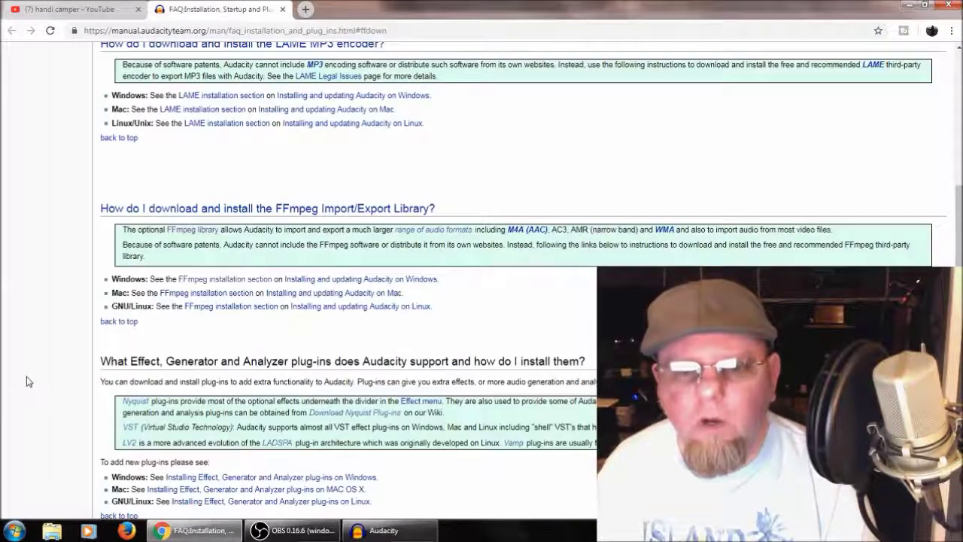
{"action": "left_click", "coordinate": [194, 280]}
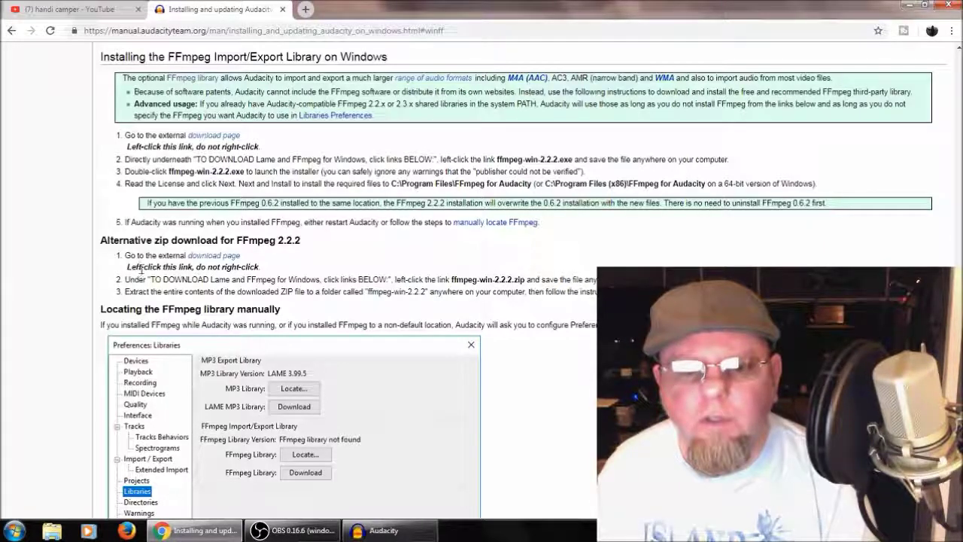
{"action": "left_click", "coordinate": [209, 257]}
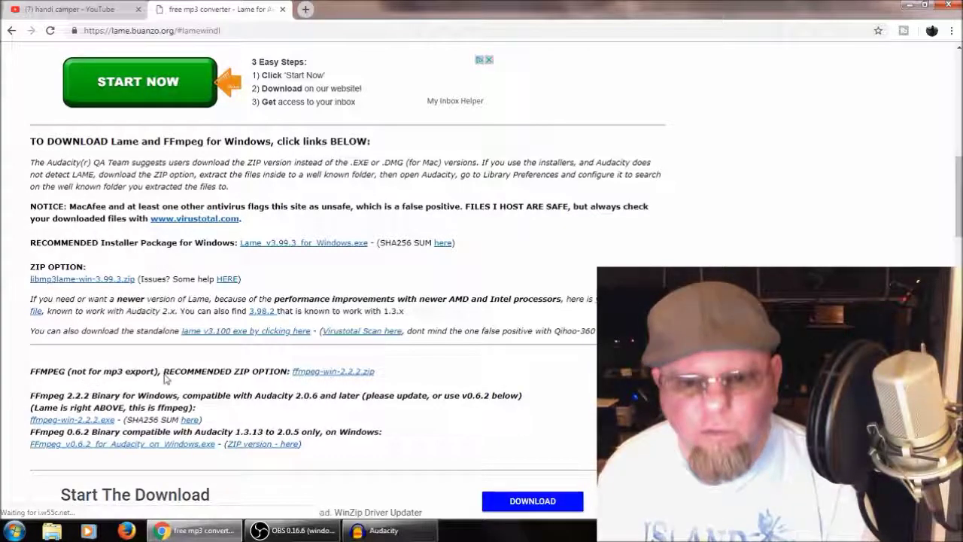
Step: Download ffmpeg-win-2.2.2.zip from lame.buanzo.org
{"action": "left_click", "coordinate": [319, 378]}
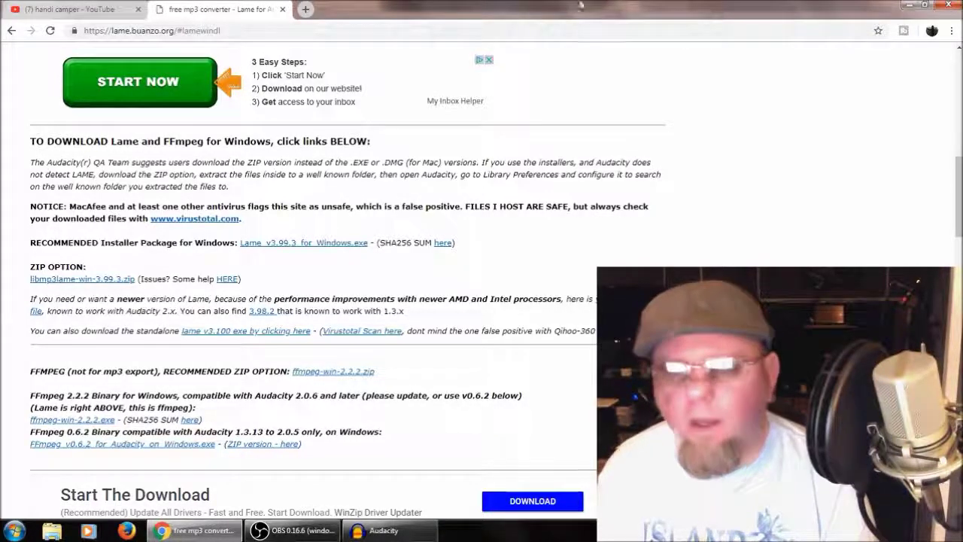
Step: Minimize Chrome, close Preferences, quit and relaunch Audacity, then dismiss the Welcome dialog
{"action": "left_click", "coordinate": [907, 6]}
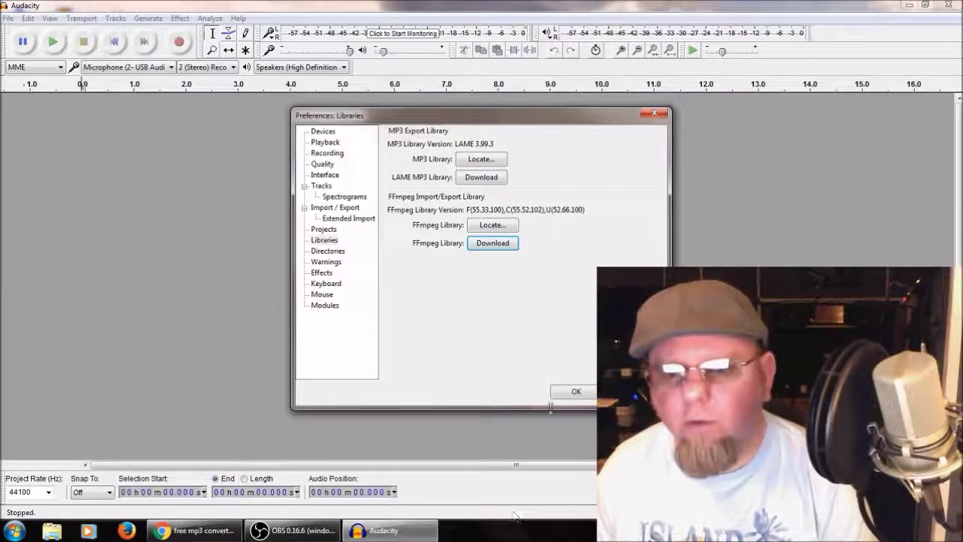
{"action": "left_click", "coordinate": [655, 113]}
{"action": "left_click", "coordinate": [947, 5]}
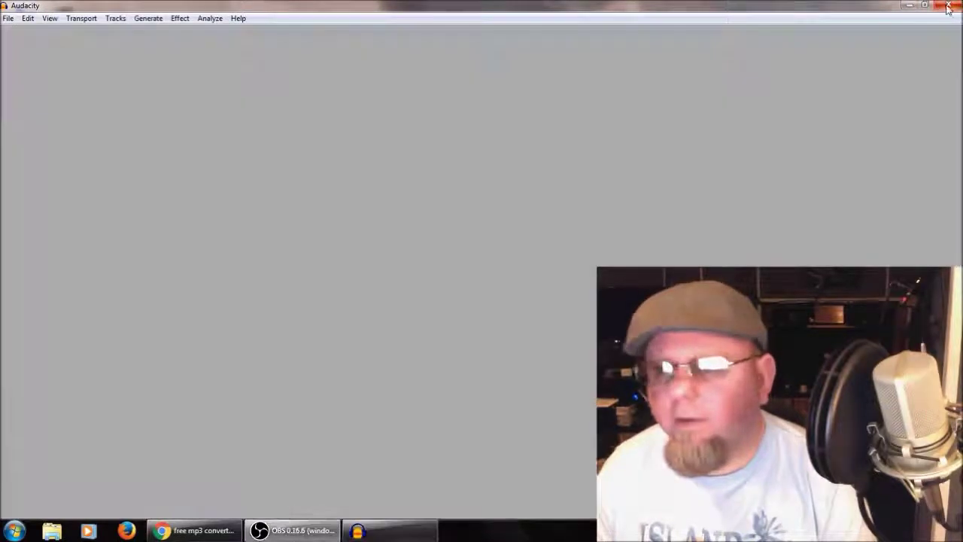
{"action": "double_click", "coordinate": [342, 412]}
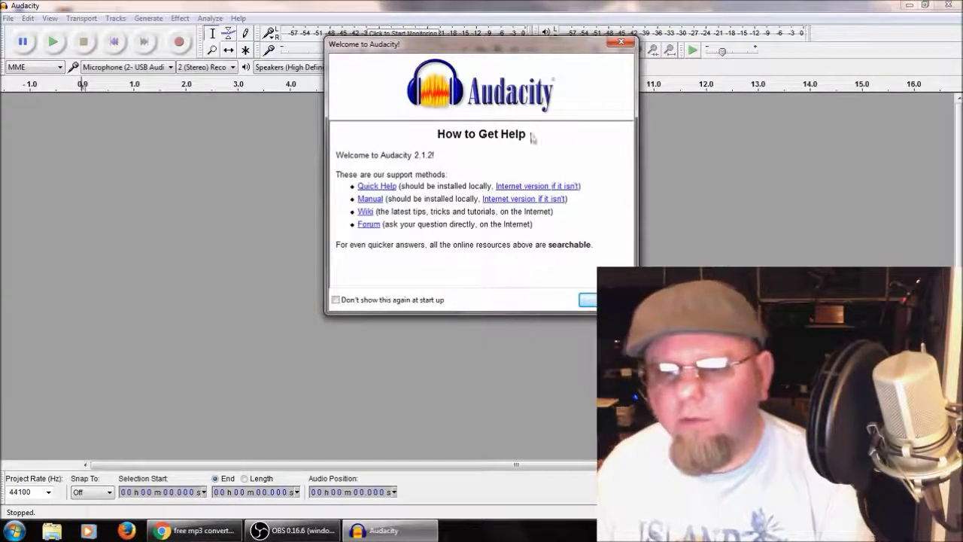
{"action": "left_click", "coordinate": [606, 299]}
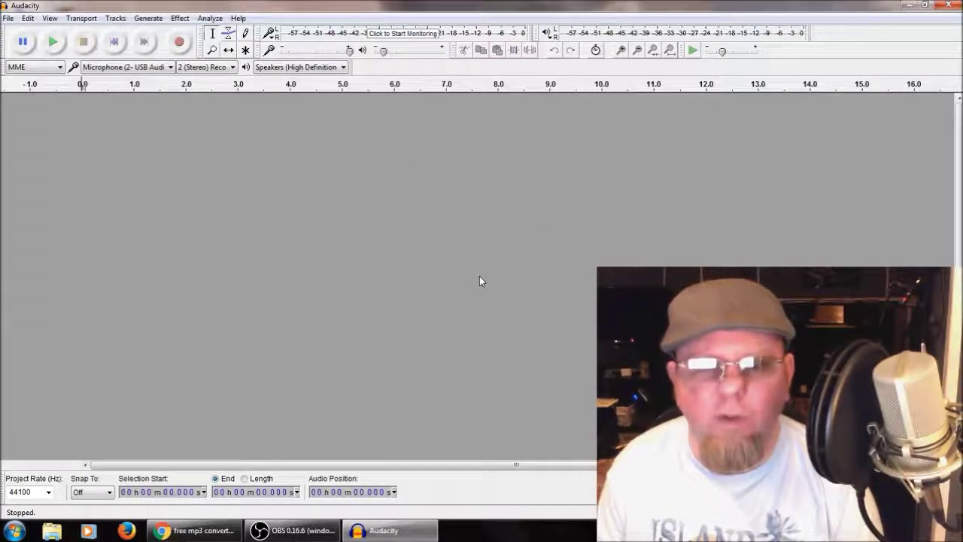
{"action": "left_click", "coordinate": [239, 19]}
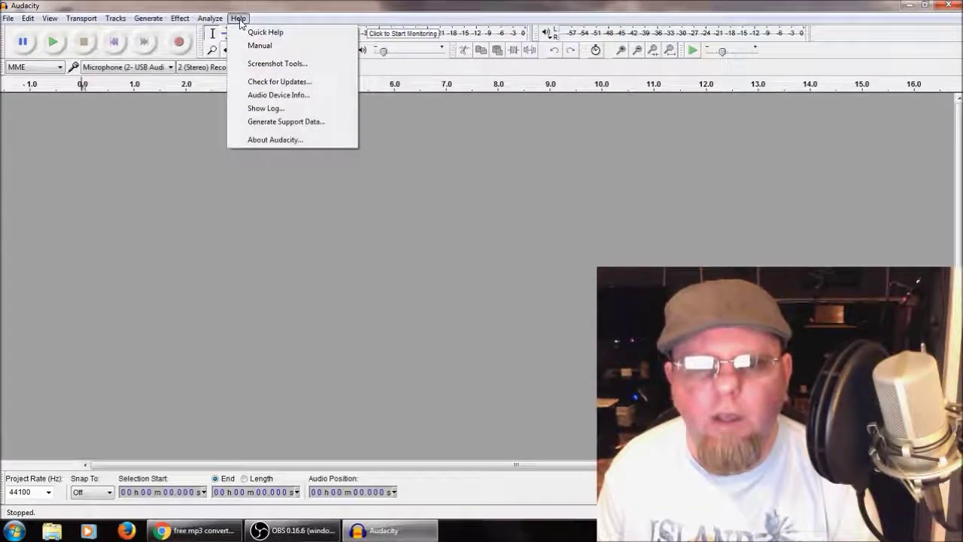
{"action": "left_click", "coordinate": [264, 140]}
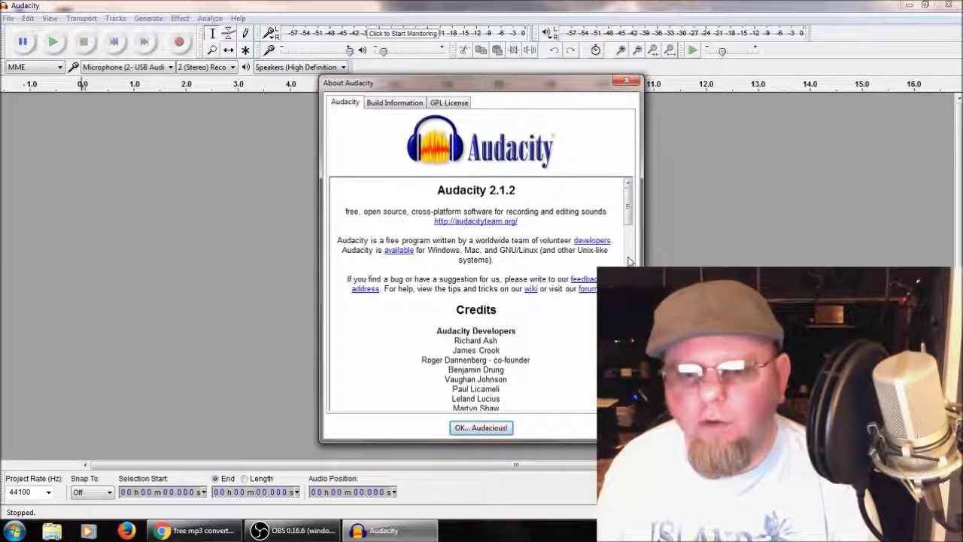
{"action": "left_click", "coordinate": [626, 81]}
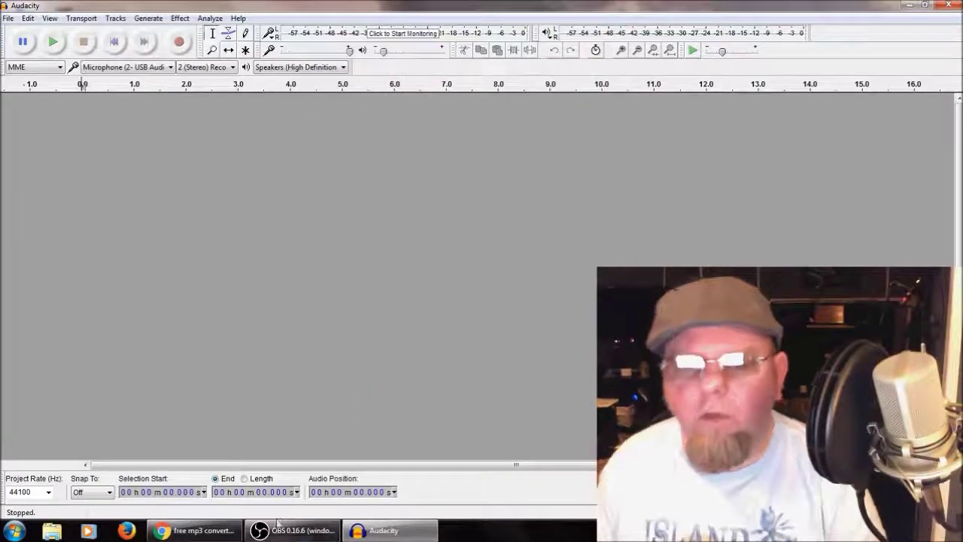
{"action": "left_click", "coordinate": [198, 536]}
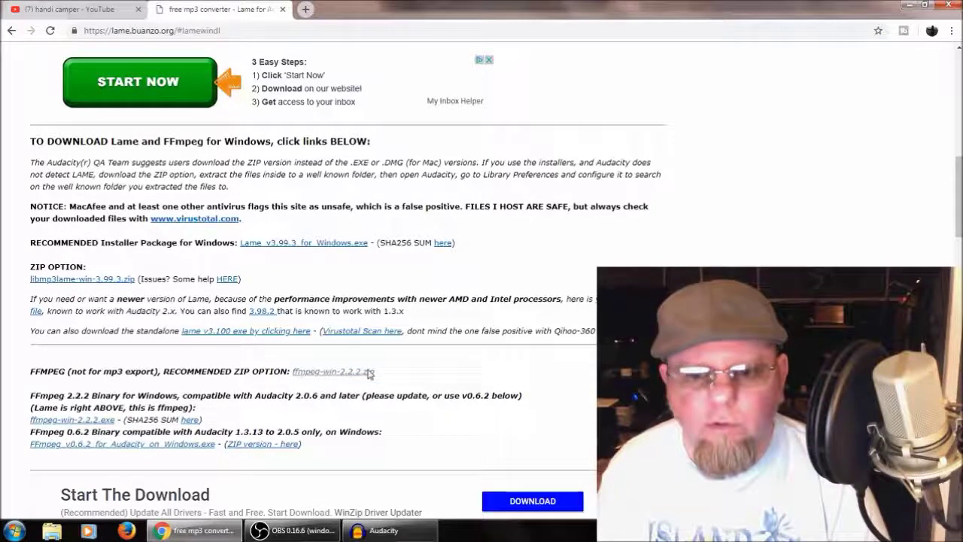
{"action": "left_click", "coordinate": [47, 422]}
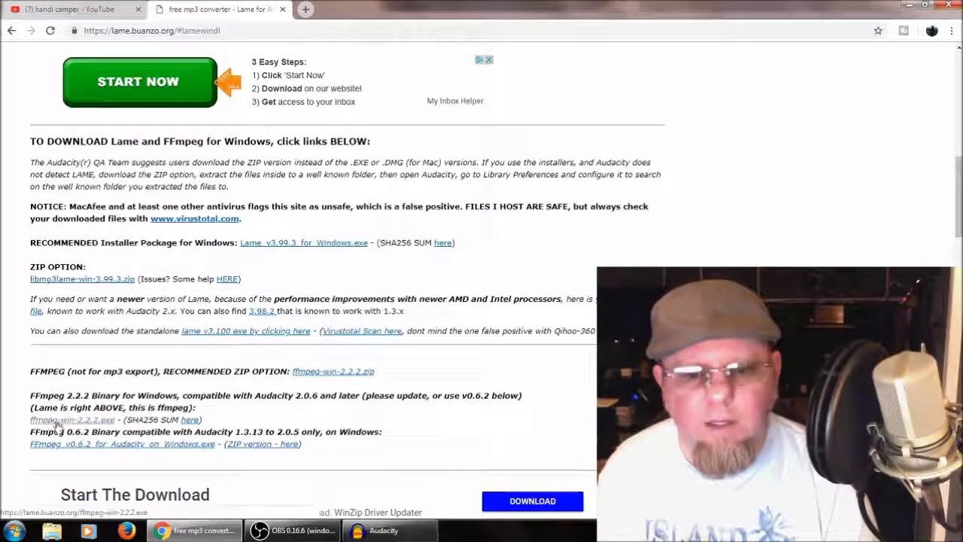
{"action": "left_click", "coordinate": [417, 529]}
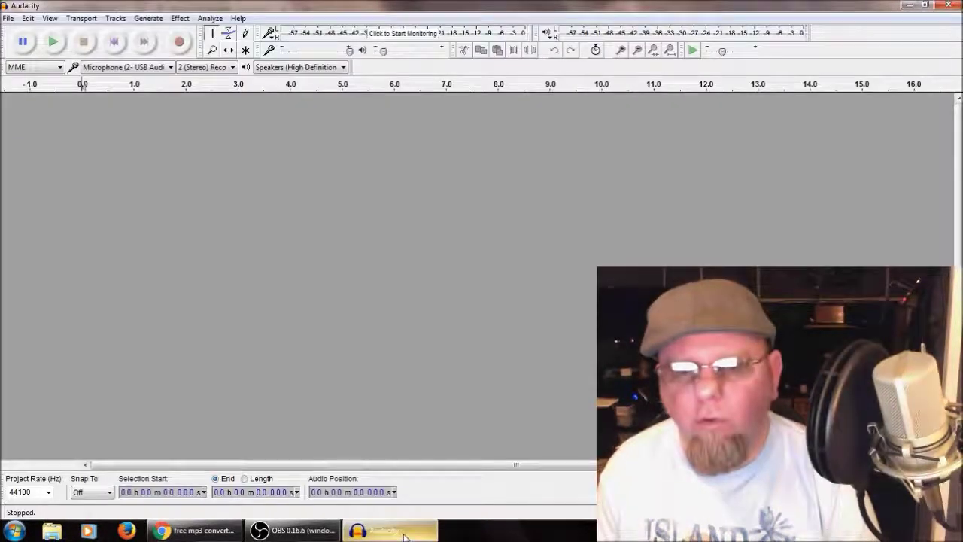
Step: Open YouTube intro.m4a from the Desktop via File > Open as a stereo track
{"action": "left_click", "coordinate": [8, 18]}
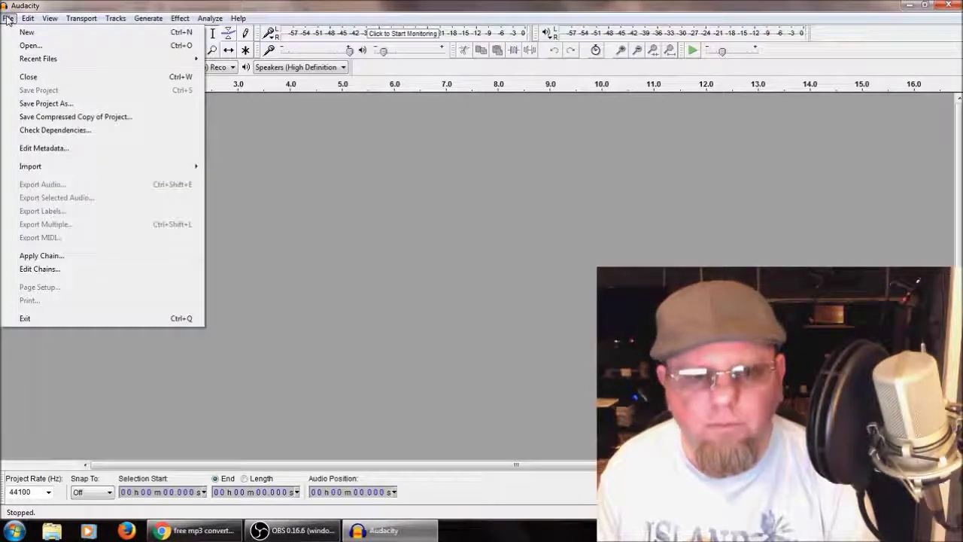
{"action": "left_click", "coordinate": [23, 46]}
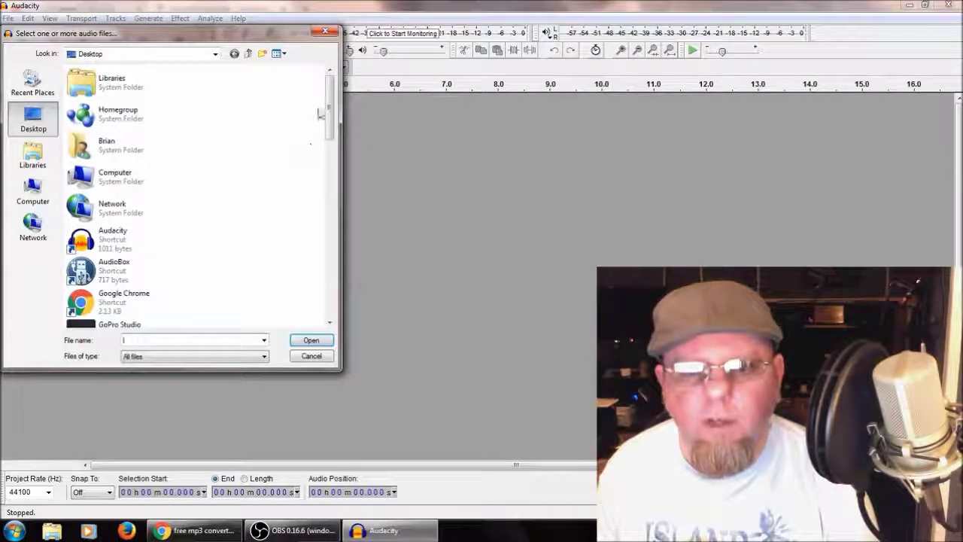
{"action": "left_click_drag", "start_coordinate": [326, 115], "coordinate": [329, 302]}
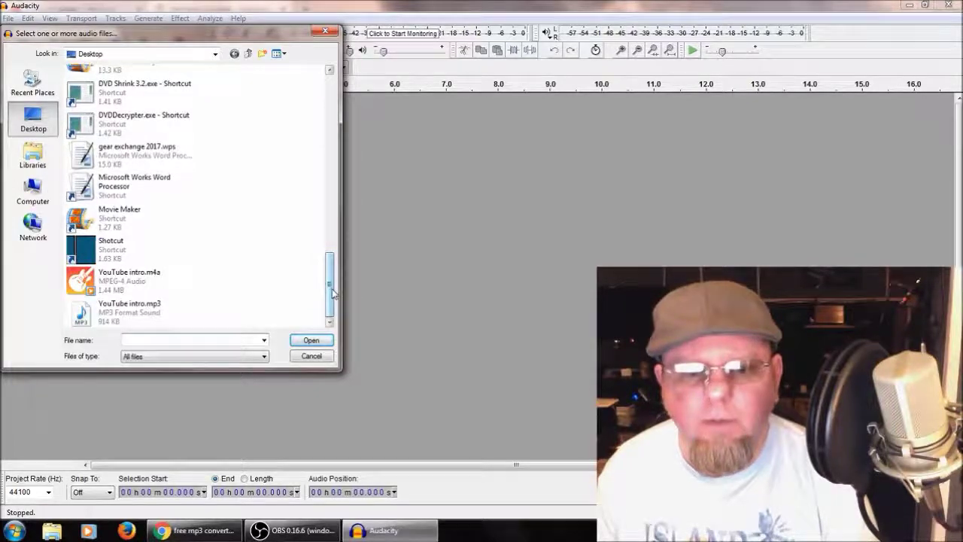
{"action": "left_click", "coordinate": [154, 285]}
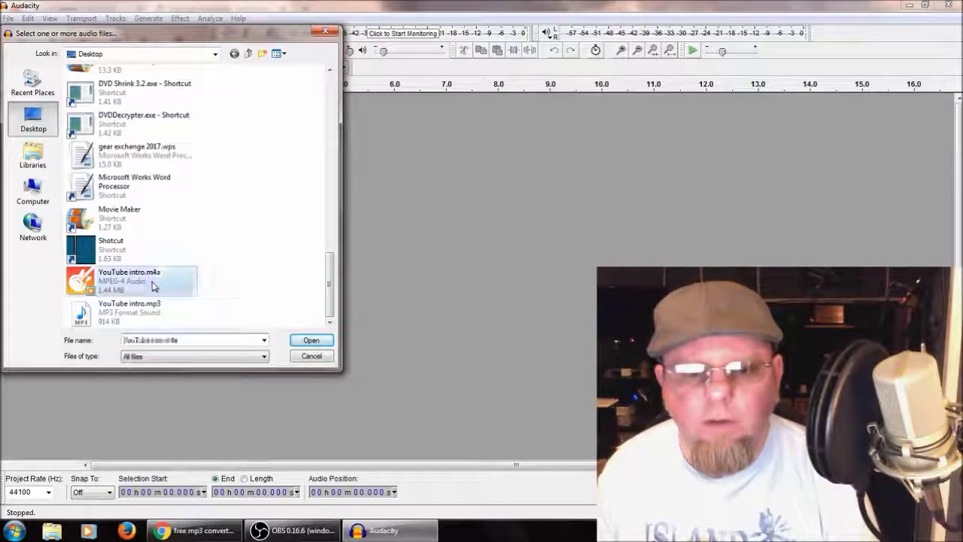
{"action": "left_click", "coordinate": [298, 342]}
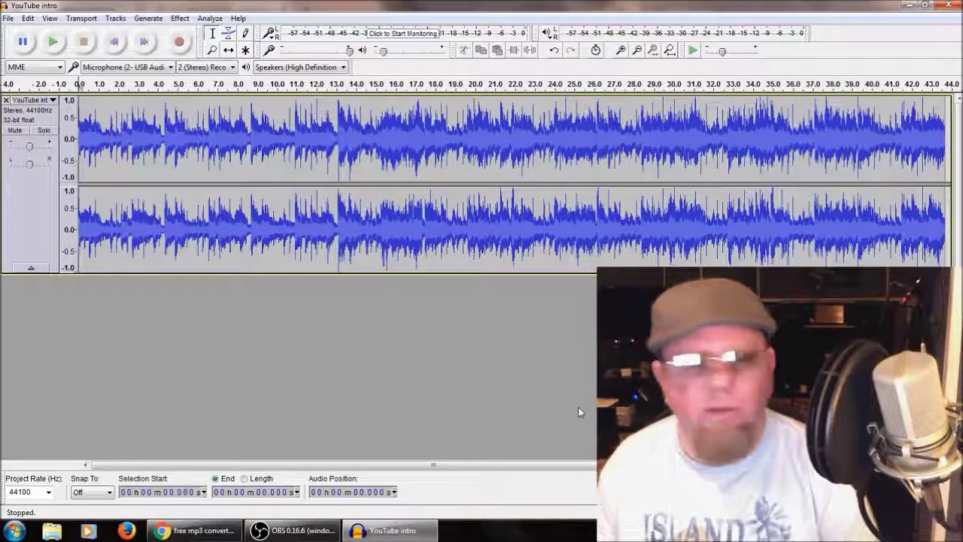
{"action": "left_click", "coordinate": [53, 43]}
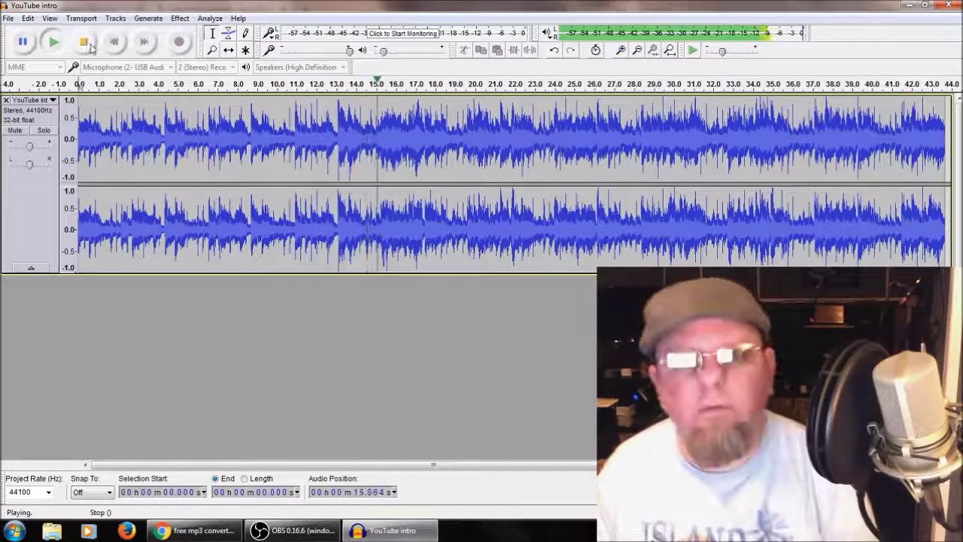
{"action": "key", "text": "space"}
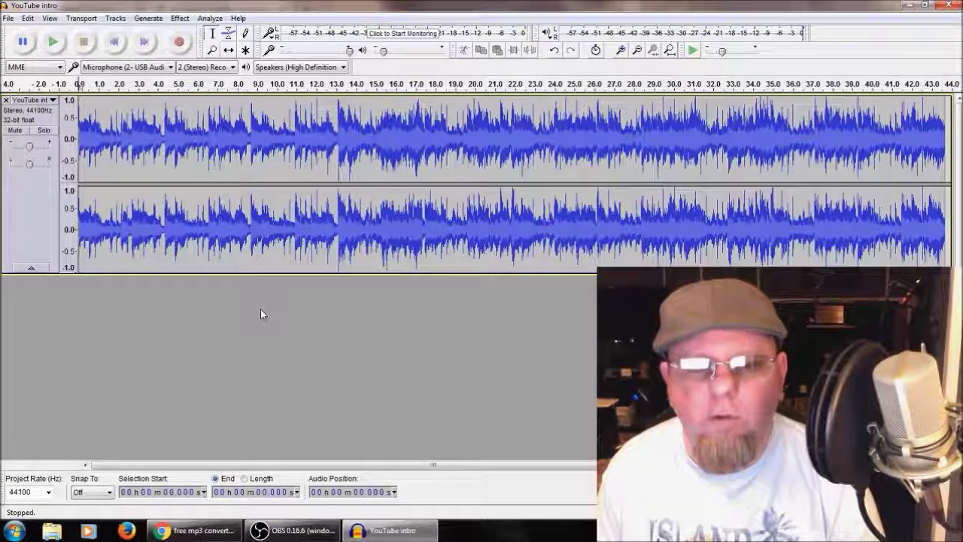
Step: Select the entire YouTube intro track, review the Effect > Normalize settings, then cancel
{"action": "left_click", "coordinate": [20, 208]}
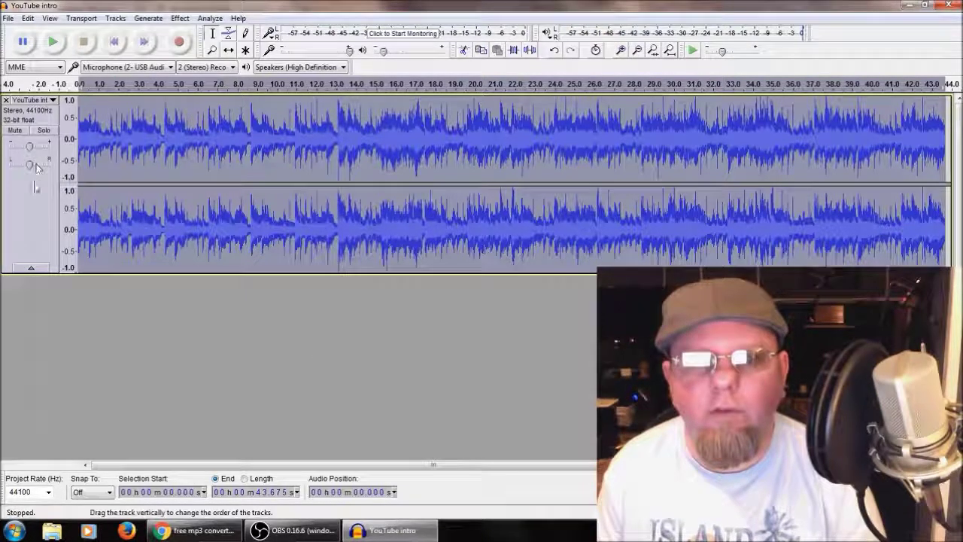
{"action": "left_click", "coordinate": [180, 18]}
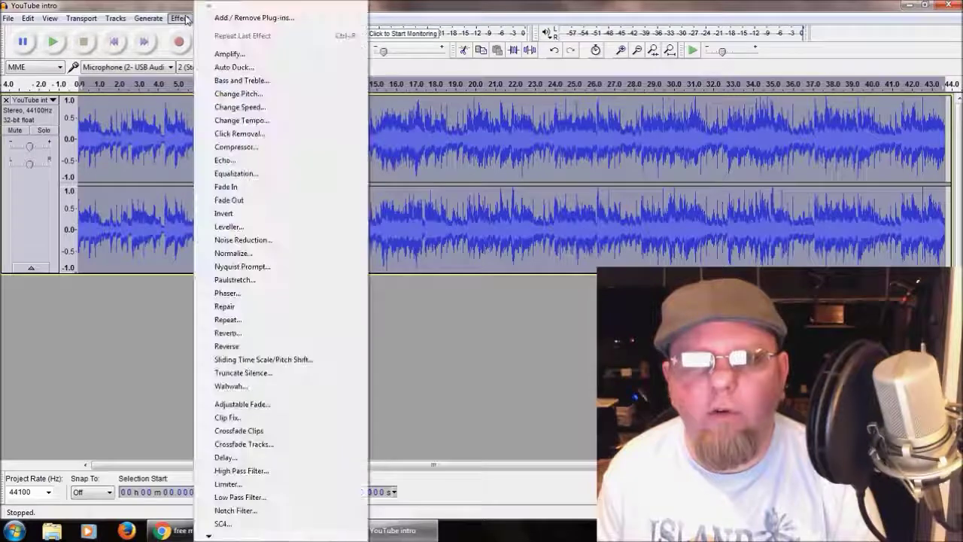
{"action": "left_click", "coordinate": [226, 255]}
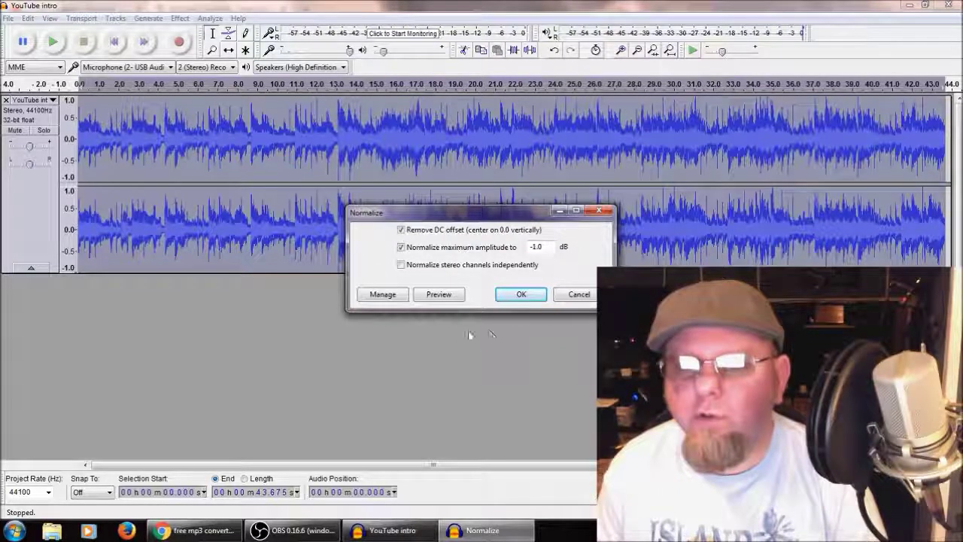
{"action": "left_click", "coordinate": [580, 294]}
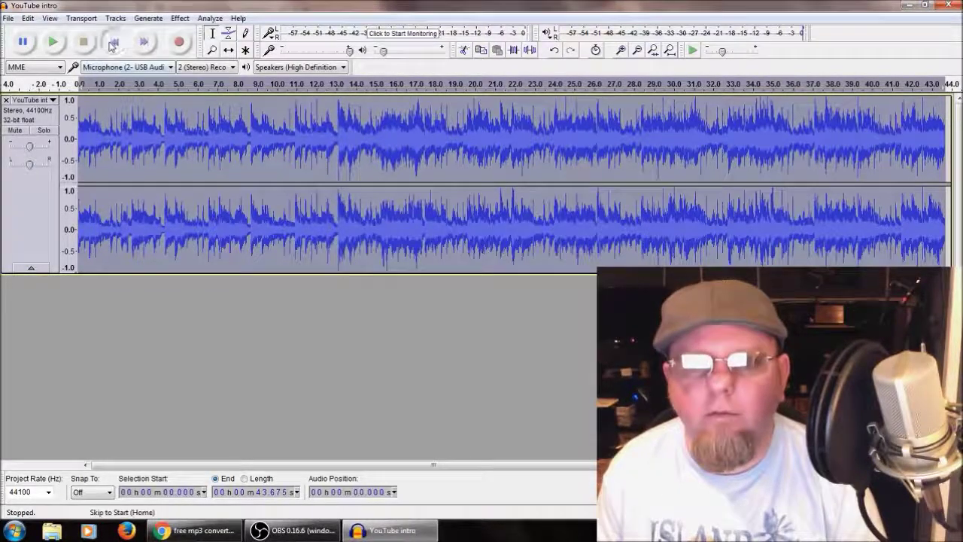
Step: Play the YouTube intro track from the 12.6-second mark
{"action": "left_click", "coordinate": [328, 154]}
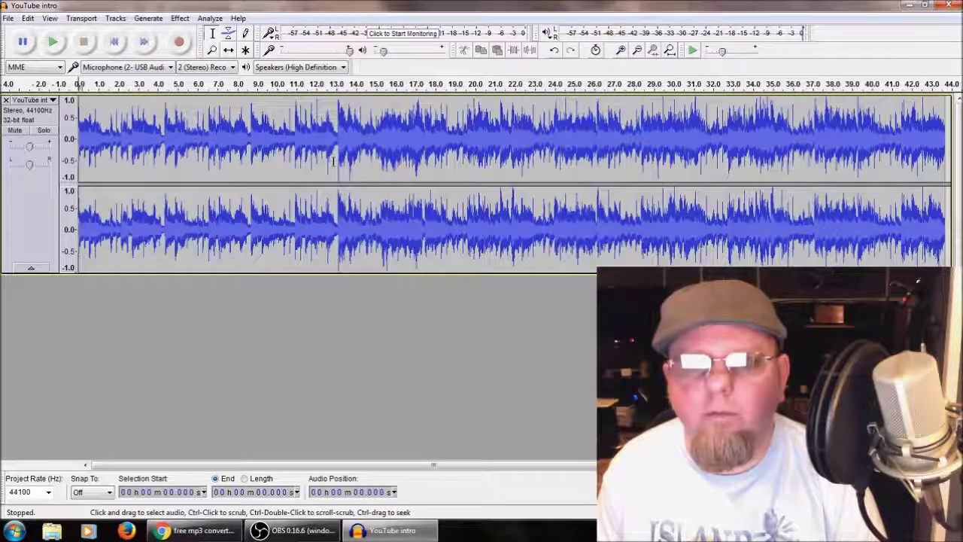
{"action": "left_click", "coordinate": [53, 42]}
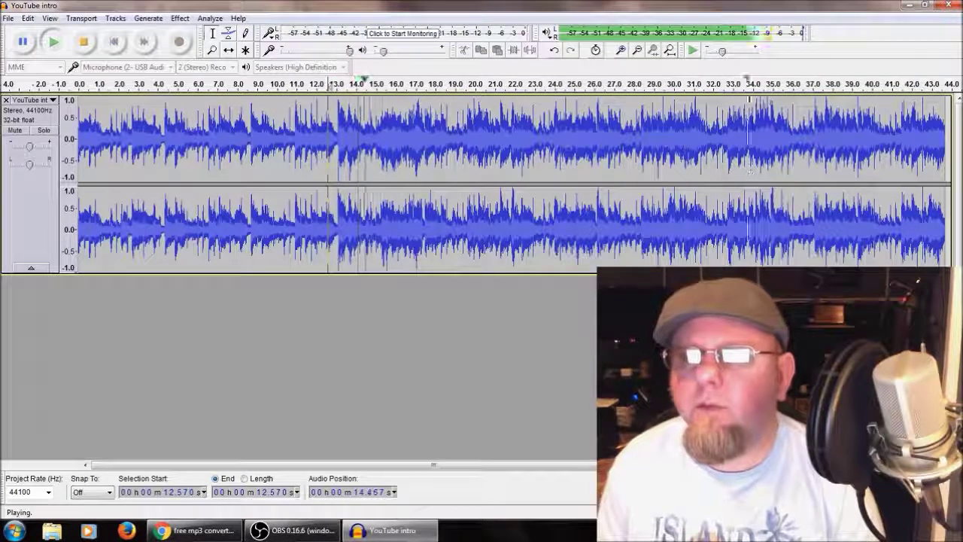